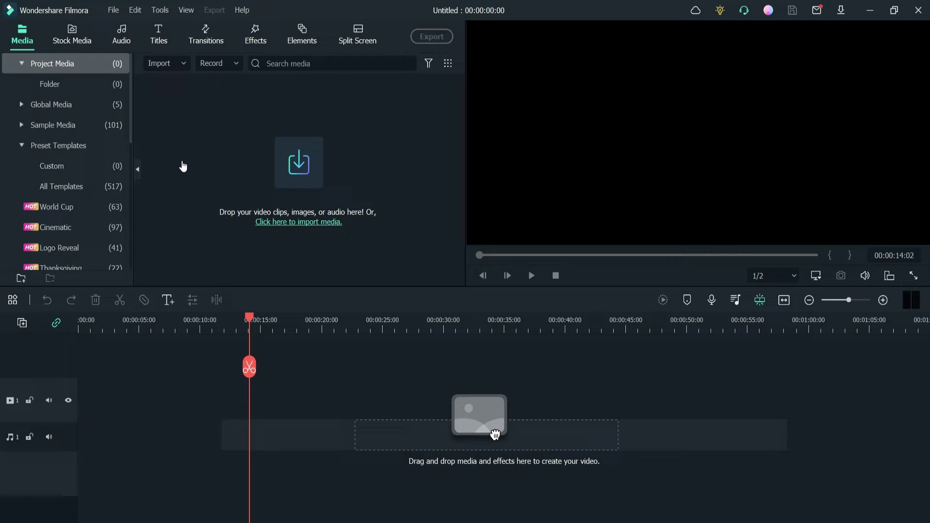
Place the Gradient 7 sample background on video track 1, fit the timeline, and set the playhead to 1 second
left_click(72, 125)
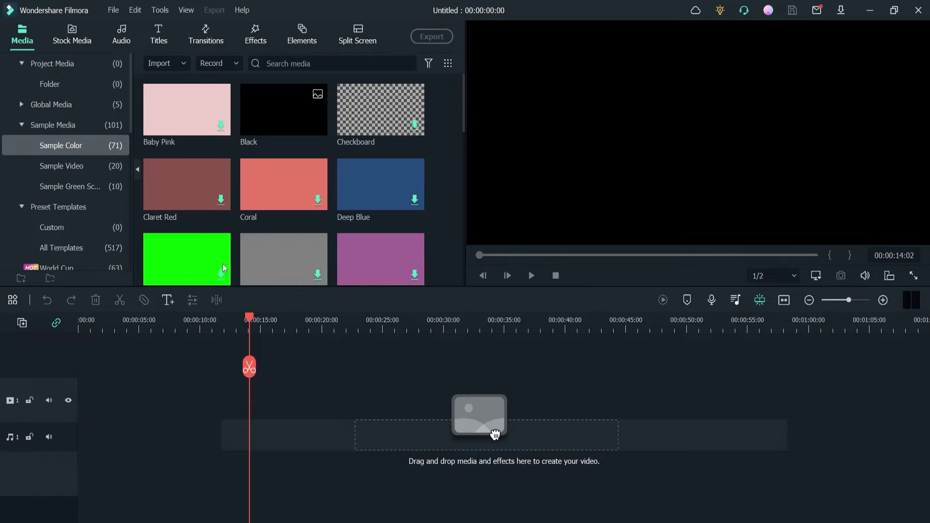
scroll(228, 218, "down", 10)
left_click_drag(194, 94, 73, 458)
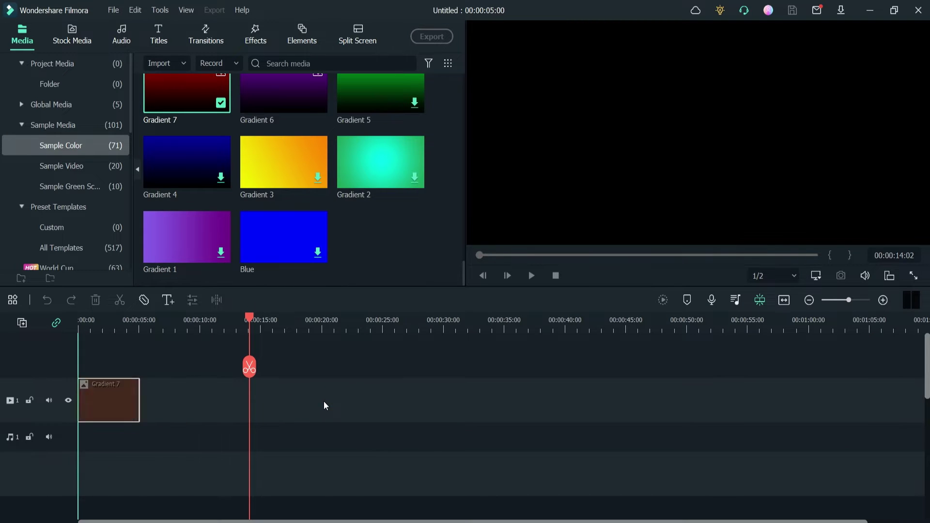
left_click(784, 300)
left_click(239, 329)
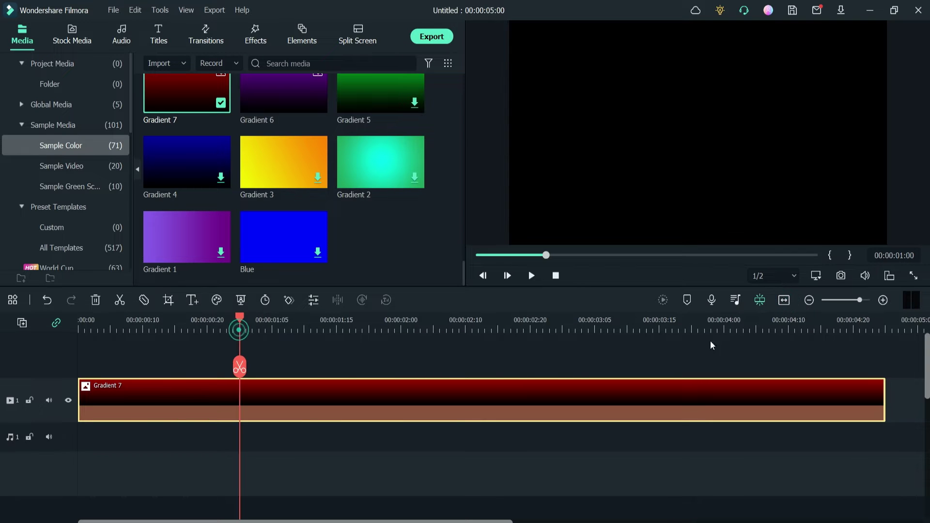
left_click(161, 41)
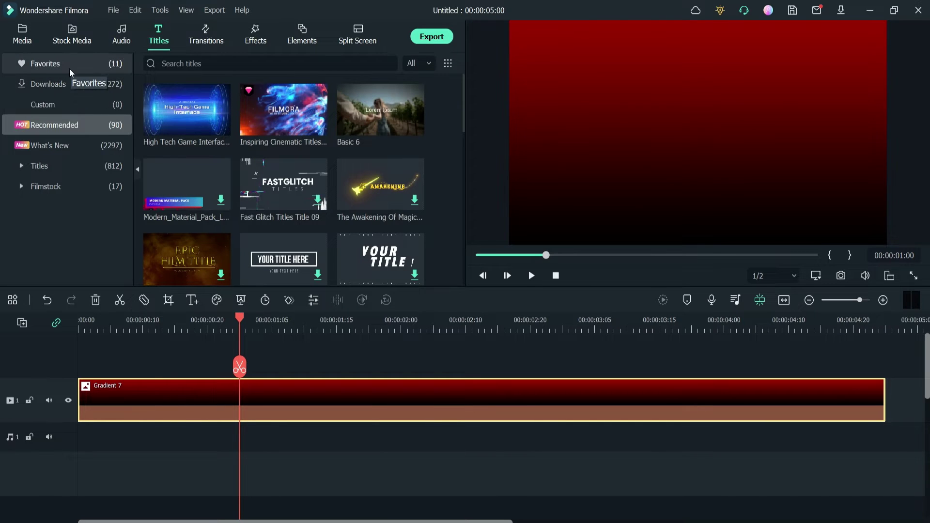
Add Subtitle 5 from Favorites on a track above Gradient 7 and select its caption text
left_click(70, 73)
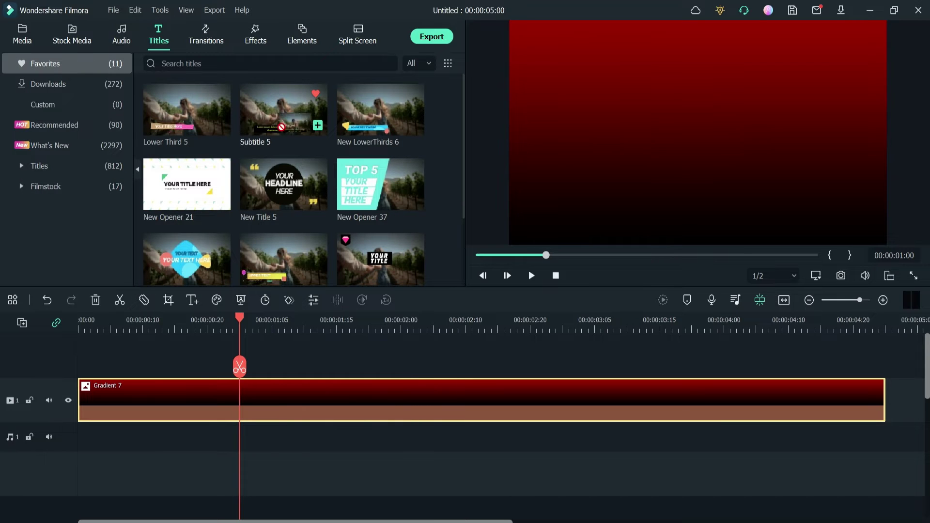
left_click_drag(287, 120, 92, 369)
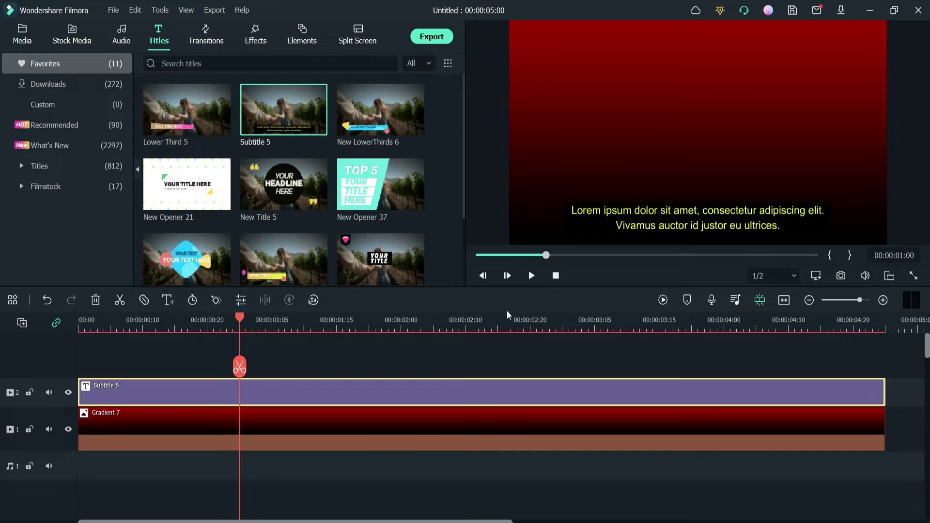
left_click(688, 216)
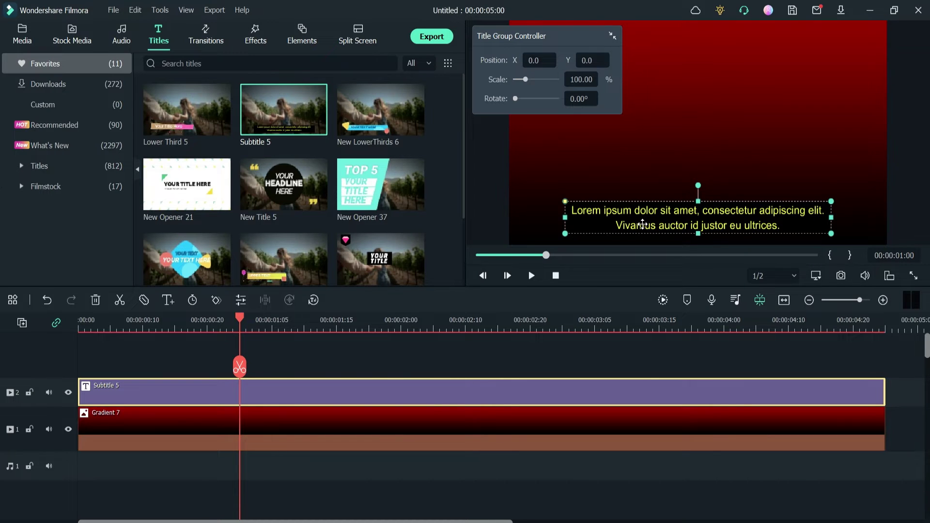
Paste the subscribe message into the subtitle, breaking the line after 'Elementor Tutorials,'
double_click(642, 224)
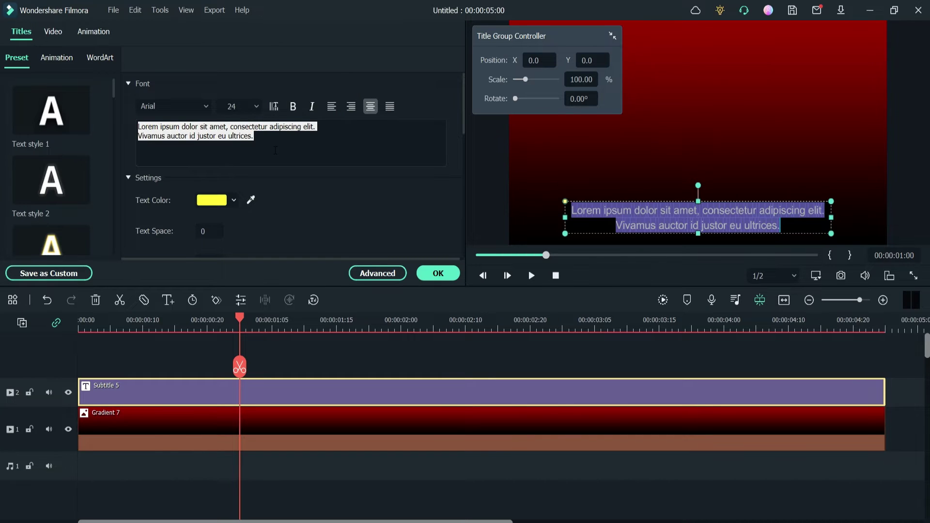
key("ctrl+v")
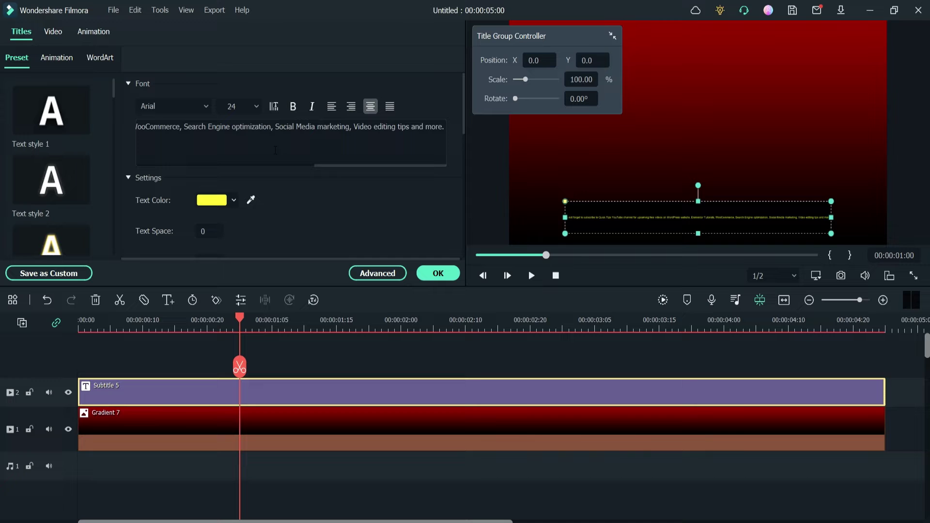
left_click(335, 125)
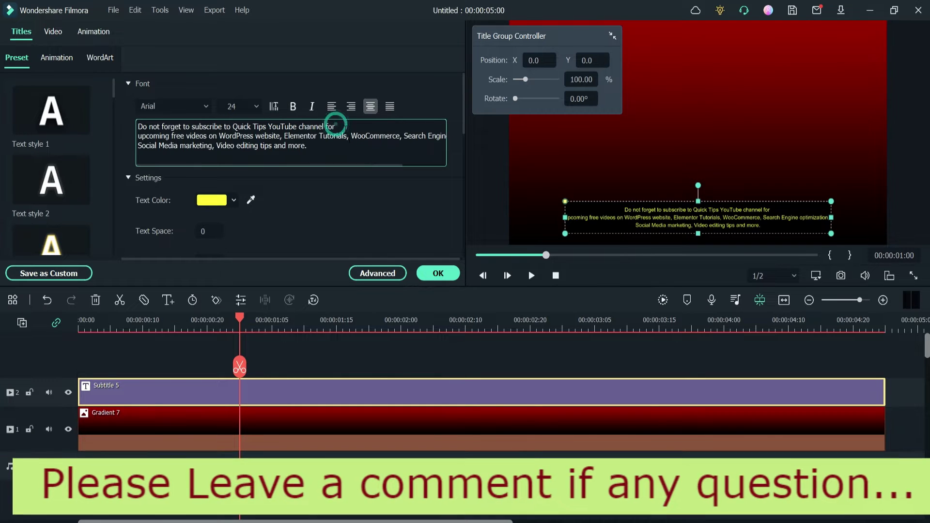
left_click(349, 135)
key("Return")
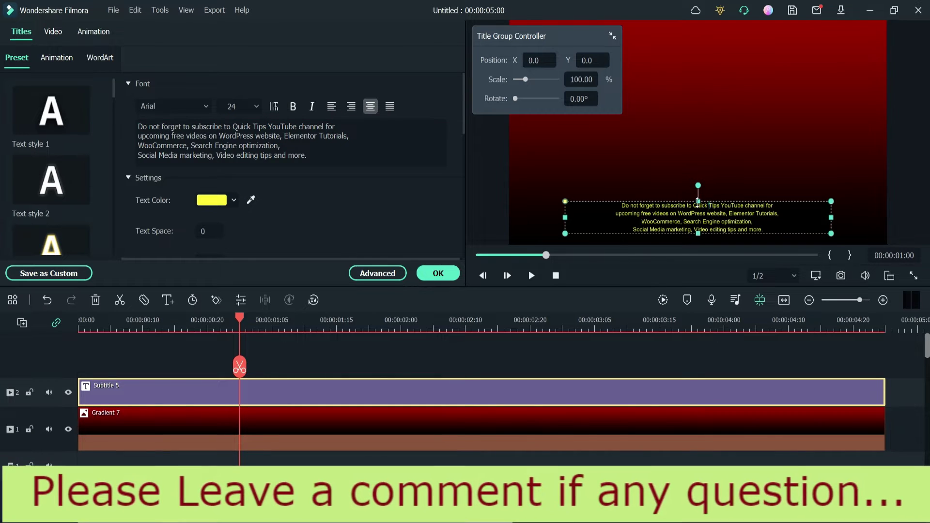
Enlarge and widen the title box in the preview, then confirm the subtitle edits
left_click_drag(698, 201, 696, 117)
left_click_drag(565, 175, 521, 175)
left_click_drag(833, 175, 867, 176)
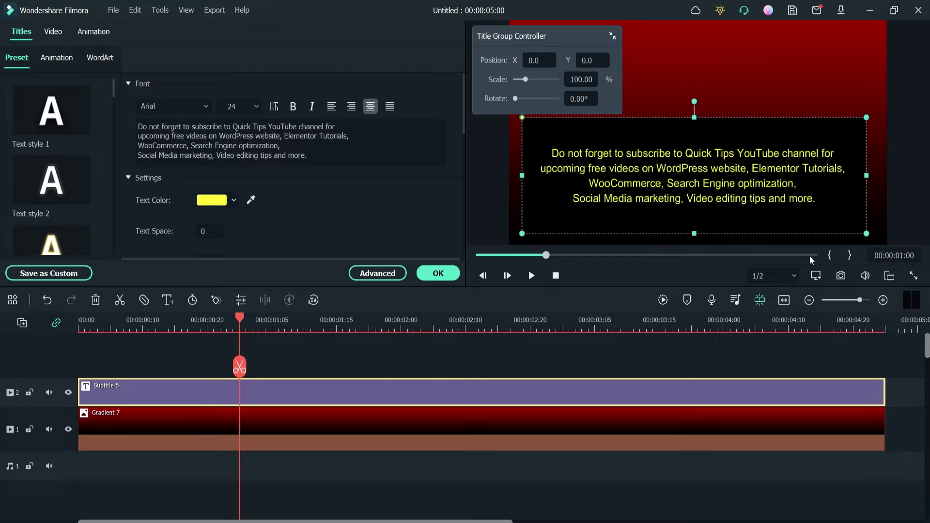
left_click(438, 273)
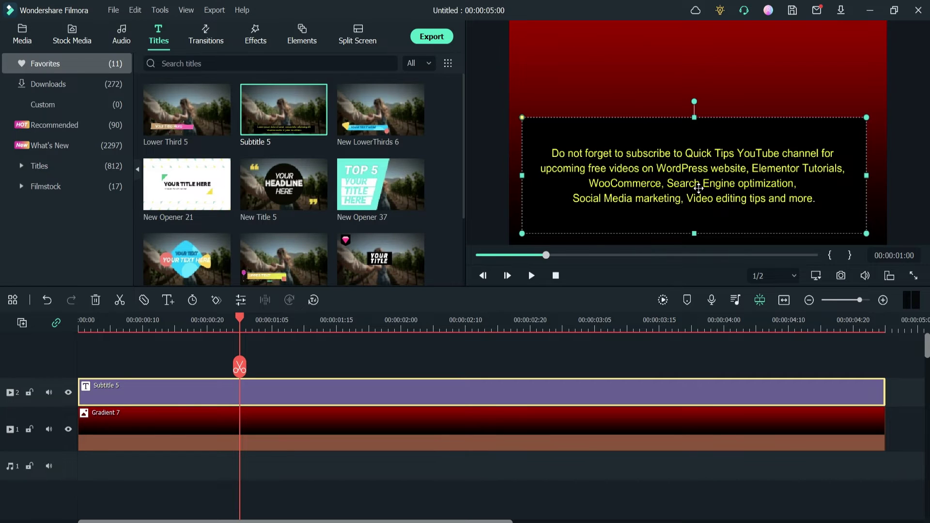
Open the text-to-speech settings for the Subtitle 5 clip
left_click(350, 393)
right_click(289, 388)
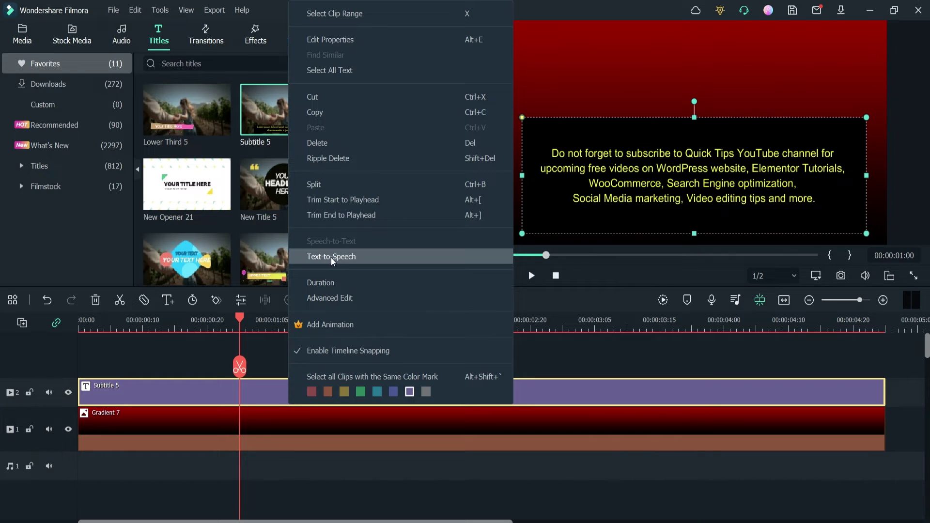
left_click(263, 394)
left_click(314, 301)
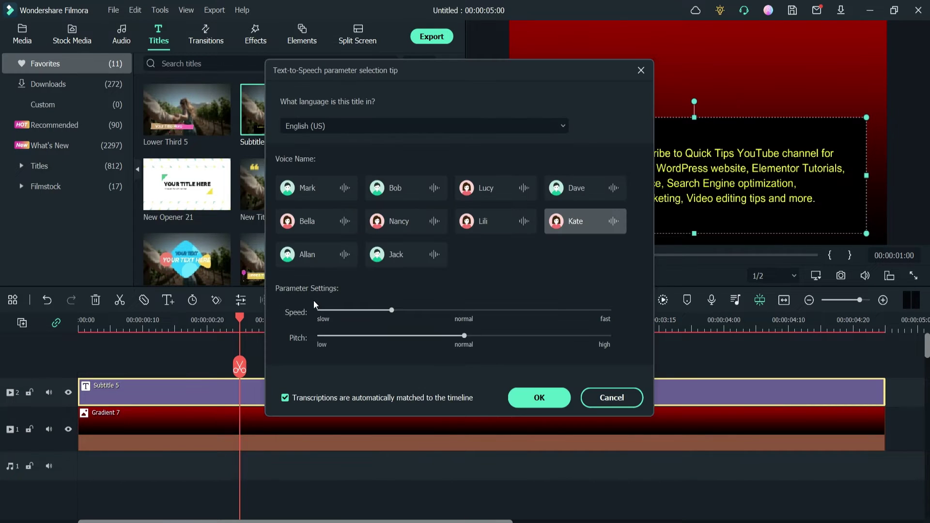
Keep English (US) as the language, choose the Allan voice, and start the conversion
left_click(524, 127)
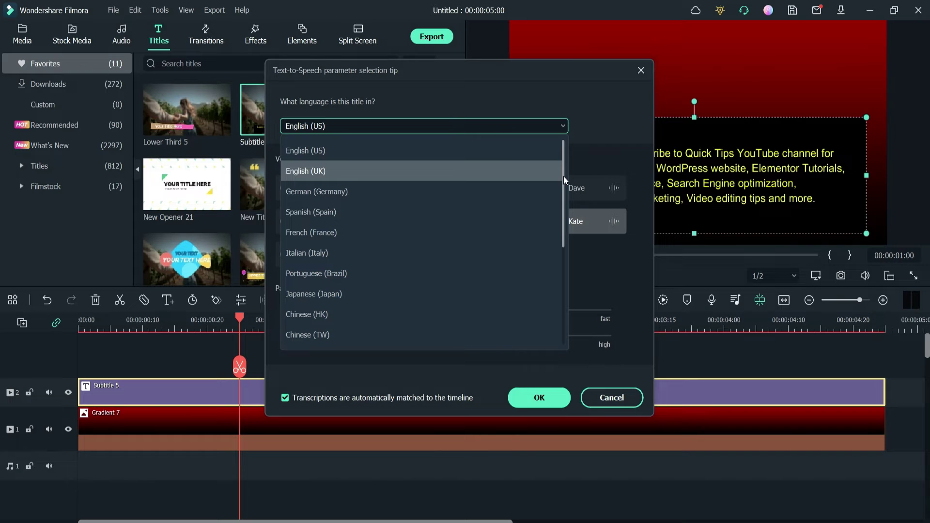
mouse_move(563, 176)
left_mouse_down()
mouse_move(556, 314)
mouse_move(553, 165)
left_mouse_up()
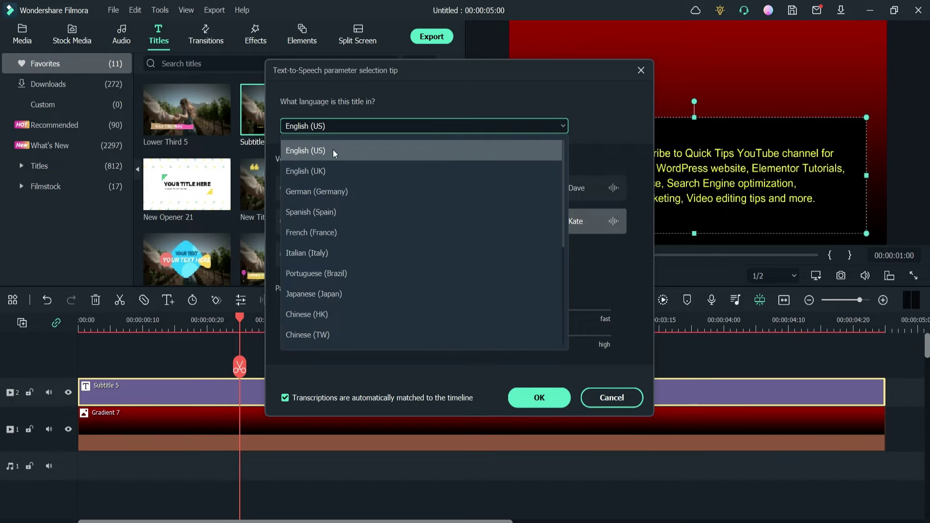
left_click(332, 150)
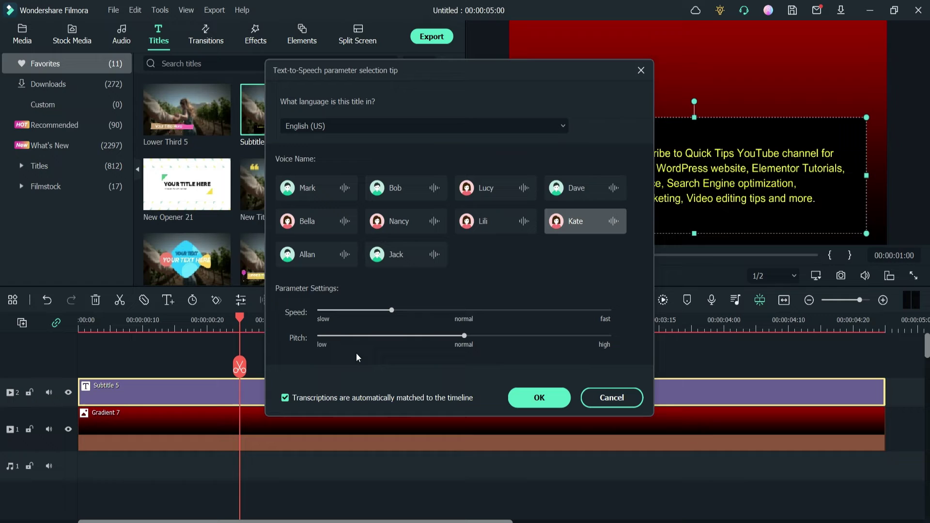
left_click(344, 255)
left_click(538, 400)
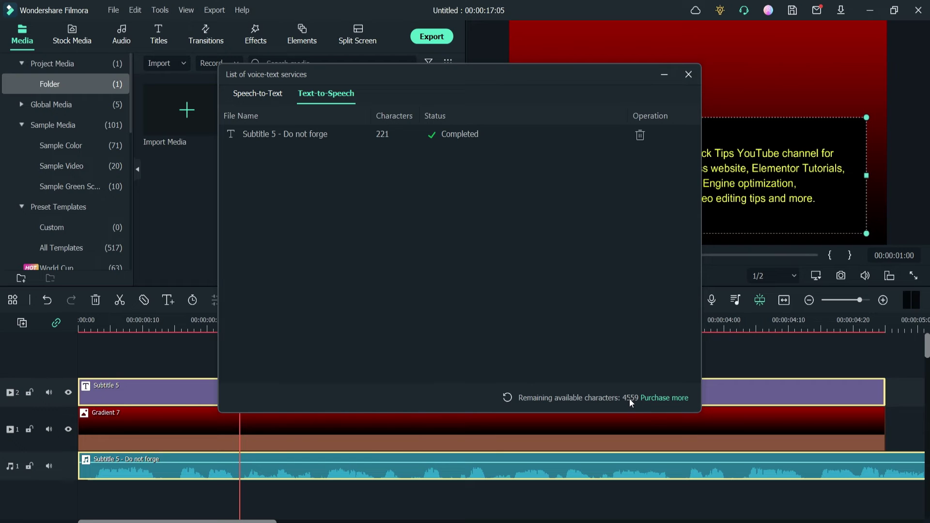
Review the Text-to-Speech plans (US$3.99 and US$6.99 monthly), then return to Filmora
left_click(662, 398)
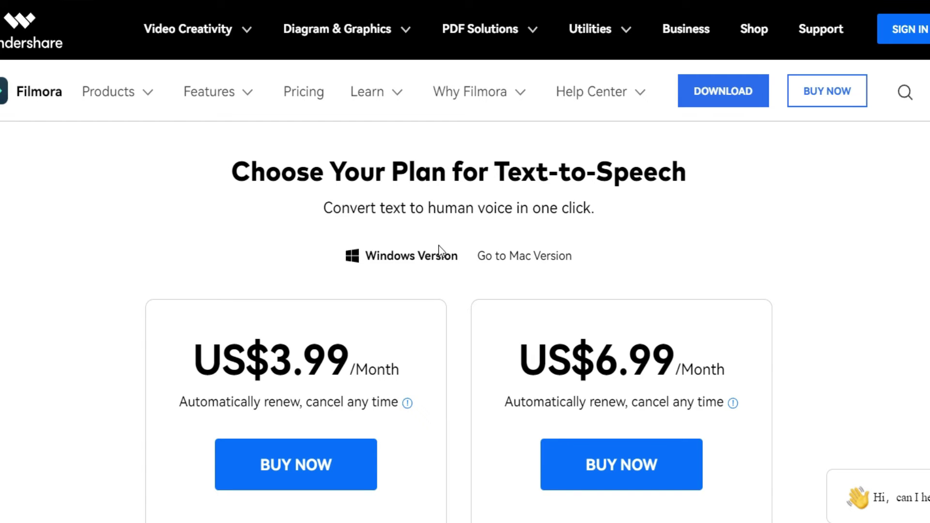
scroll(737, 195, "down", 3)
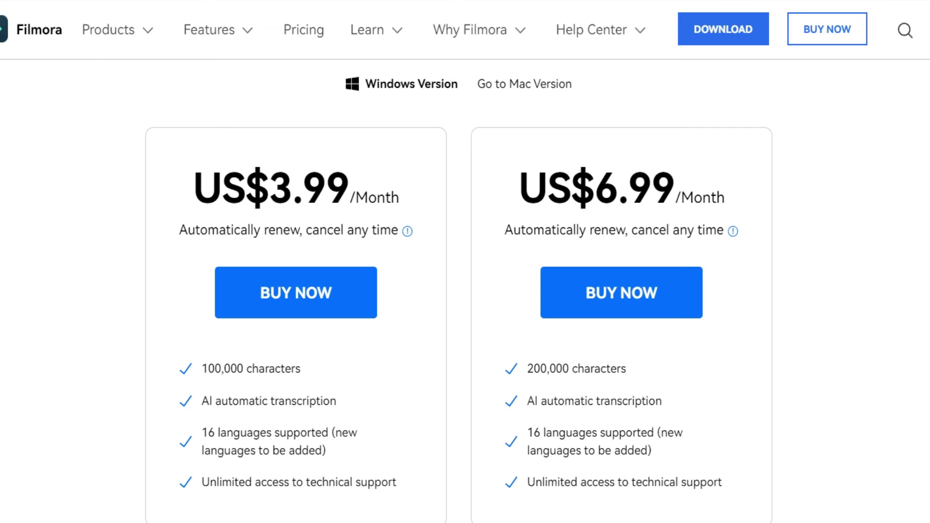
key("alt+Tab")
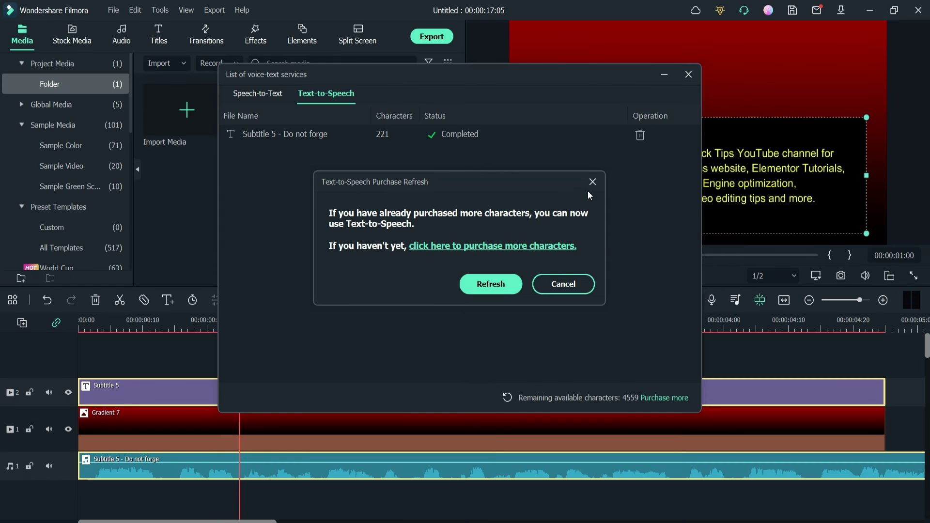
Dismiss the refresh prompt, close the services list, fit the timeline, and play the project
key("Return")
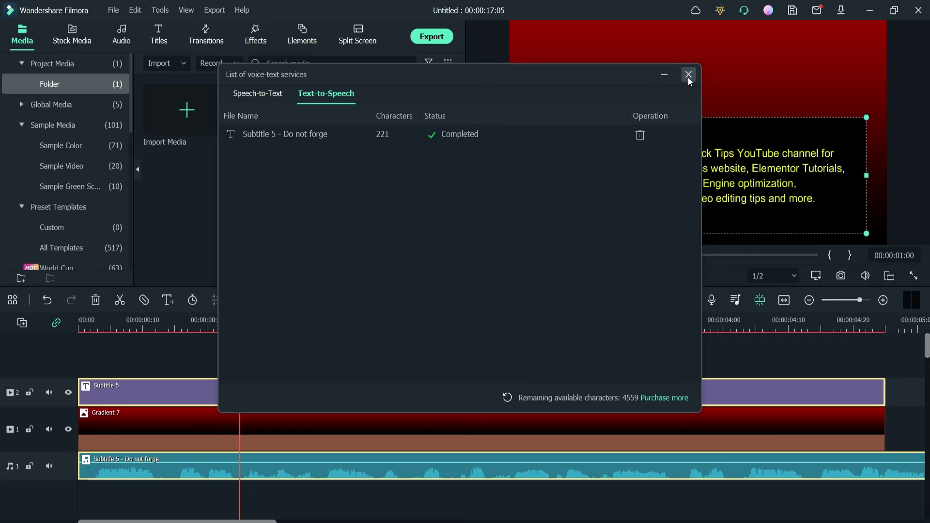
left_click(688, 77)
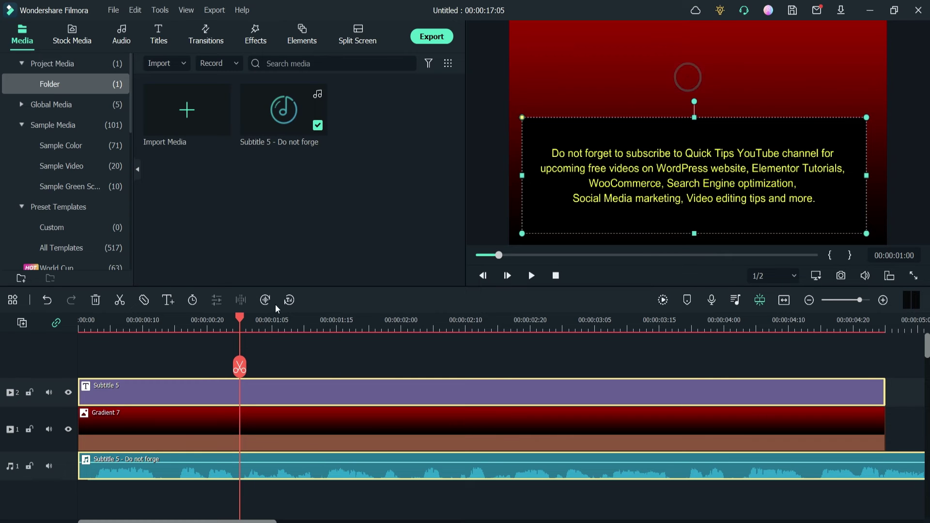
key("shift+z")
key("space")
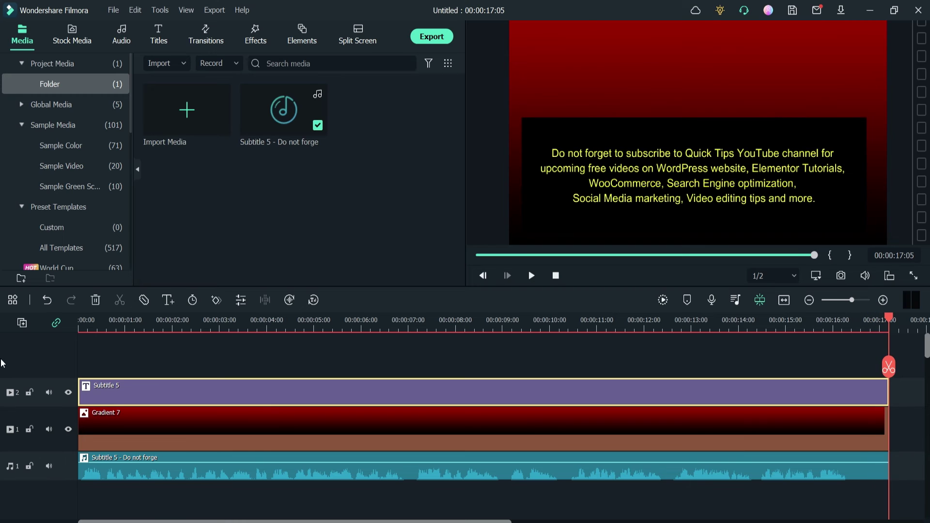
Delete the Gradient 7 background and show the downloaded stock footage
left_click(258, 437)
key("Delete")
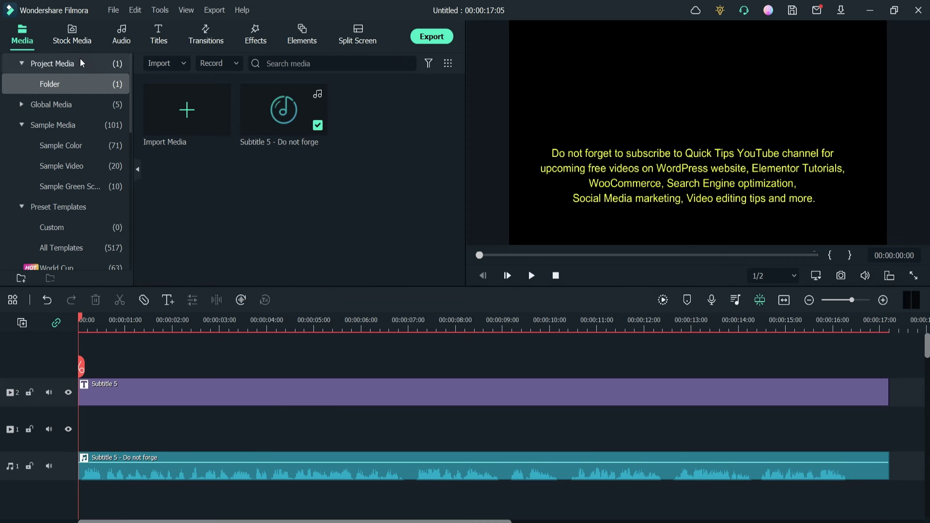
left_click(73, 33)
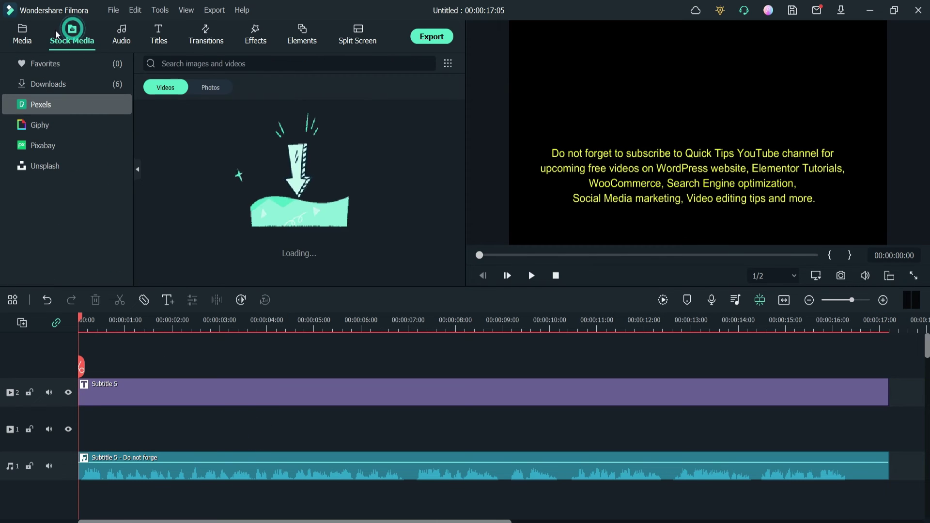
left_click(24, 38)
left_click(71, 37)
left_click(62, 83)
Add the dance stock clip to track 1 at 4096x2160 and select the Subtitle 5 clip
left_click_drag(283, 172, 92, 376)
left_click(553, 230)
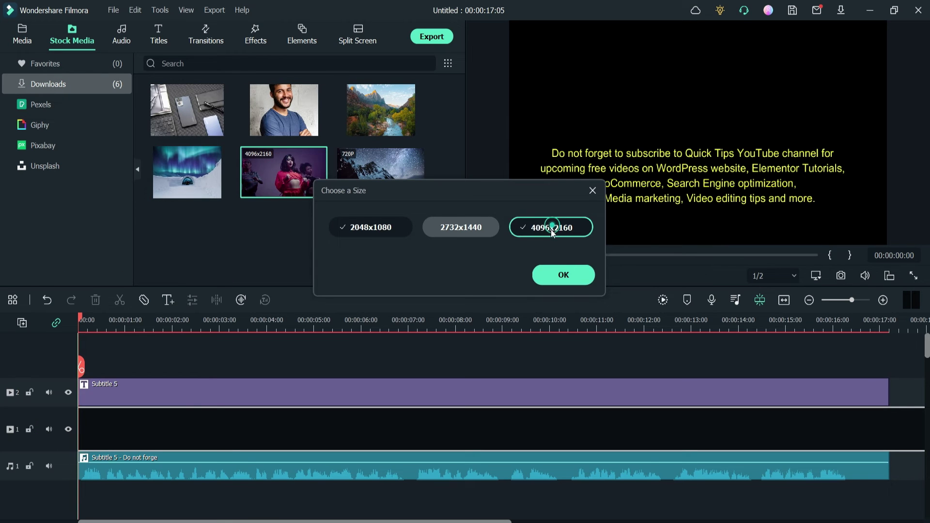
left_click(353, 230)
left_click(554, 277)
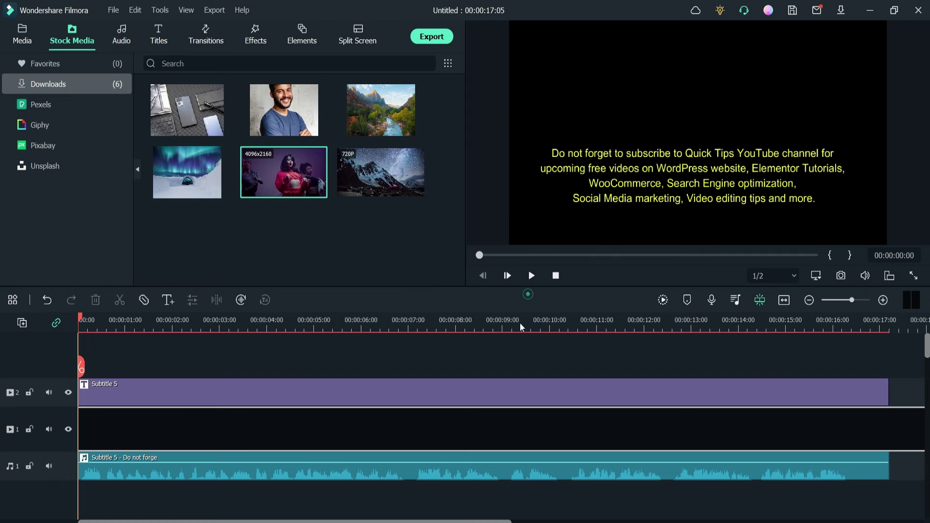
left_click(423, 393)
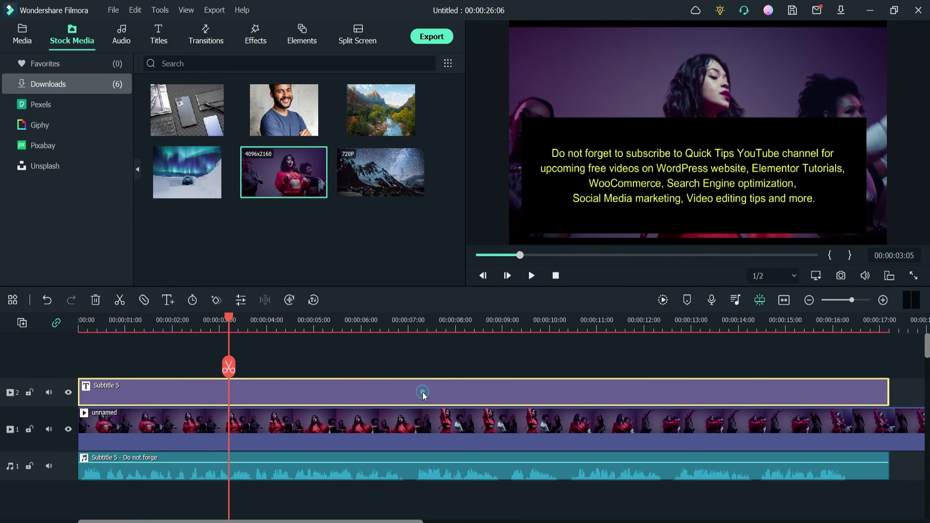
Delete Subtitle 5, preview the speech audio, and play the dance video to 00:00:05:20
key("Delete")
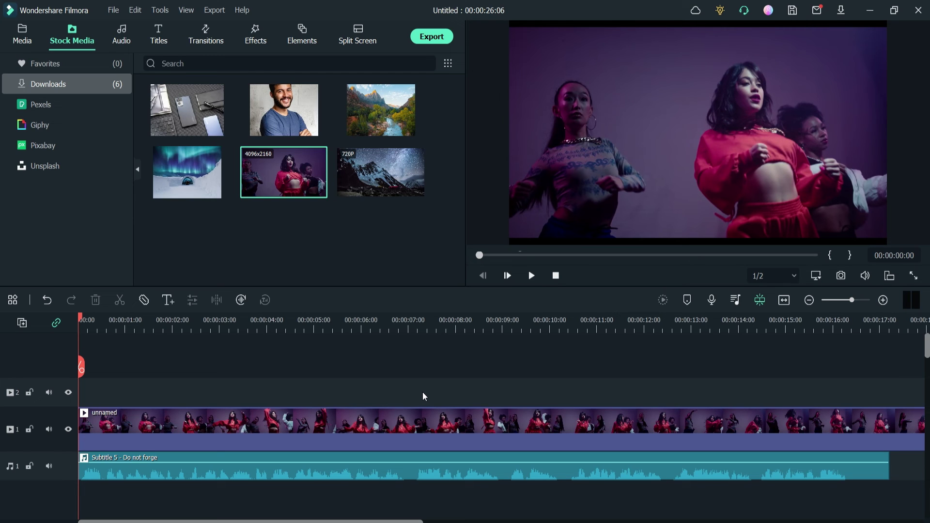
left_click(27, 30)
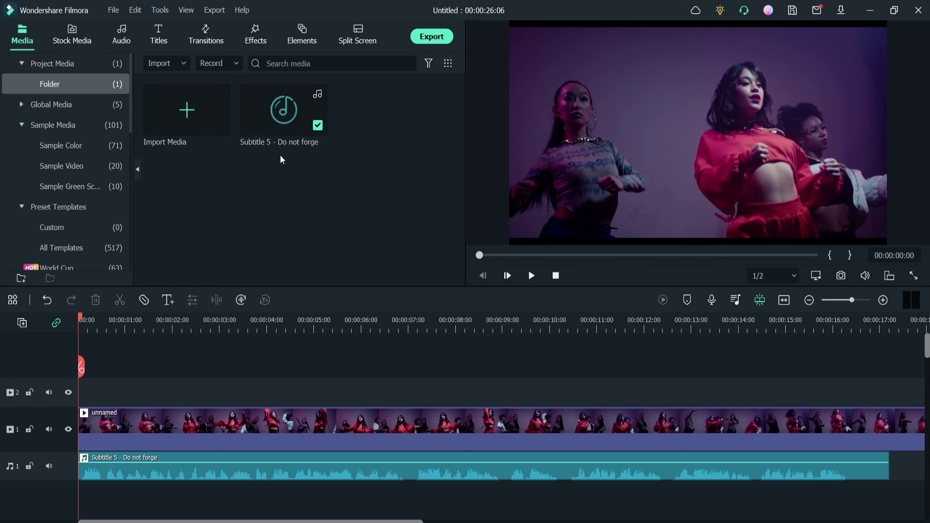
left_click(272, 113)
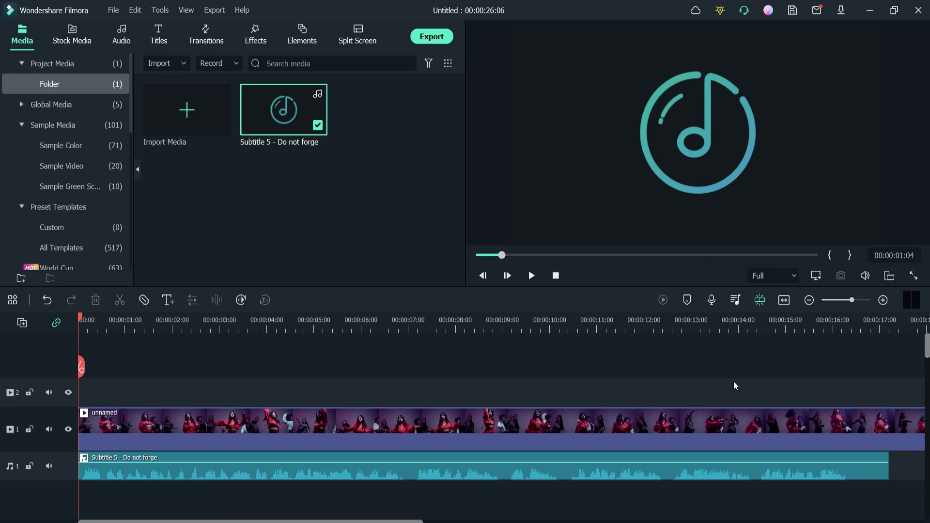
left_click(531, 276)
left_click(536, 277)
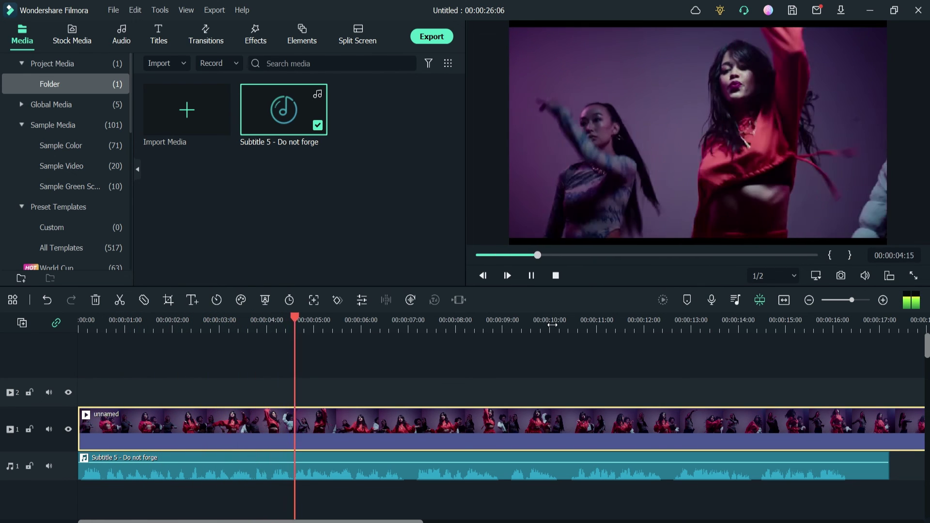
key("space")
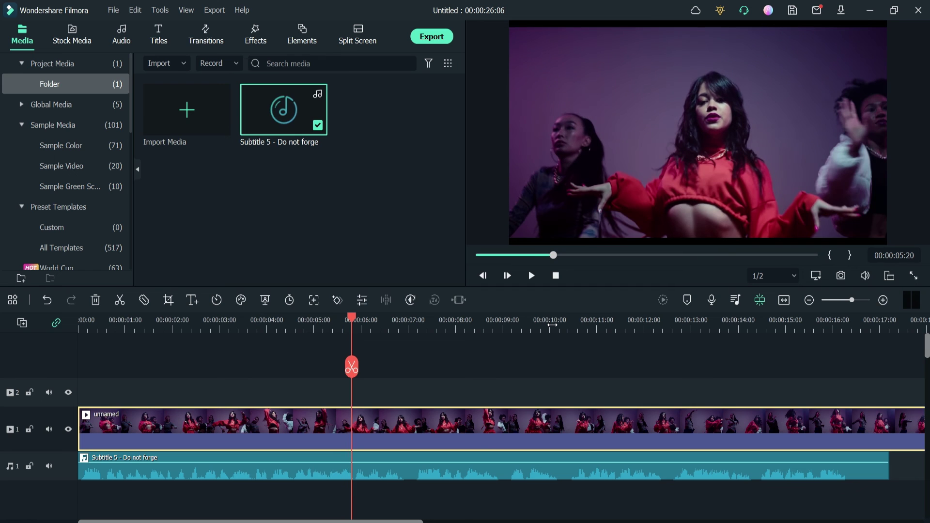